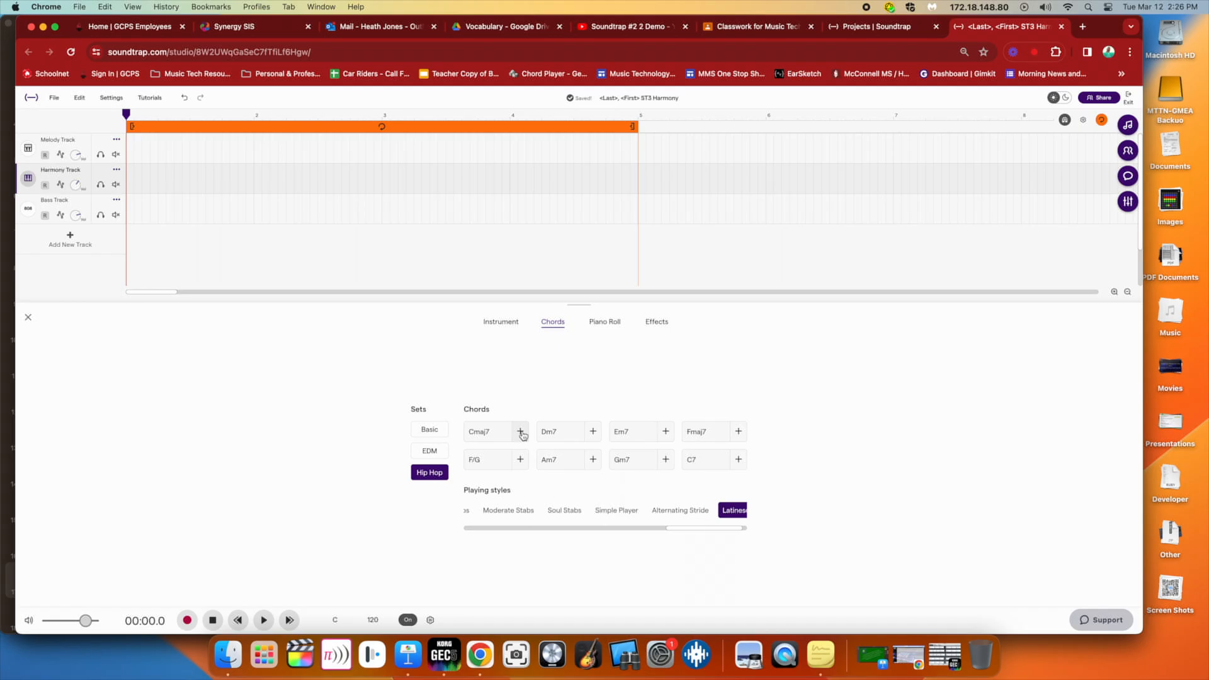
Add the chords Cmaj7, Em7, Fmaj7 and Am7 from the Hip Hop set to measures 1 to 4 of the Harmony Track
left_click(521, 432)
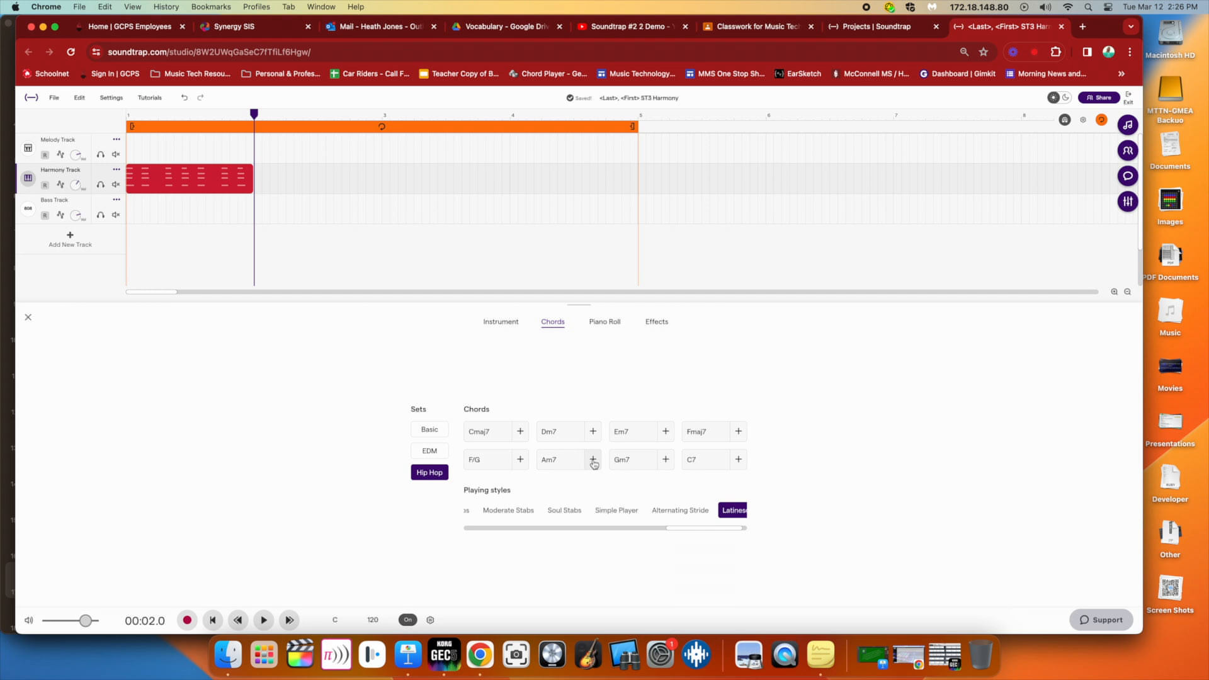
left_click(664, 431)
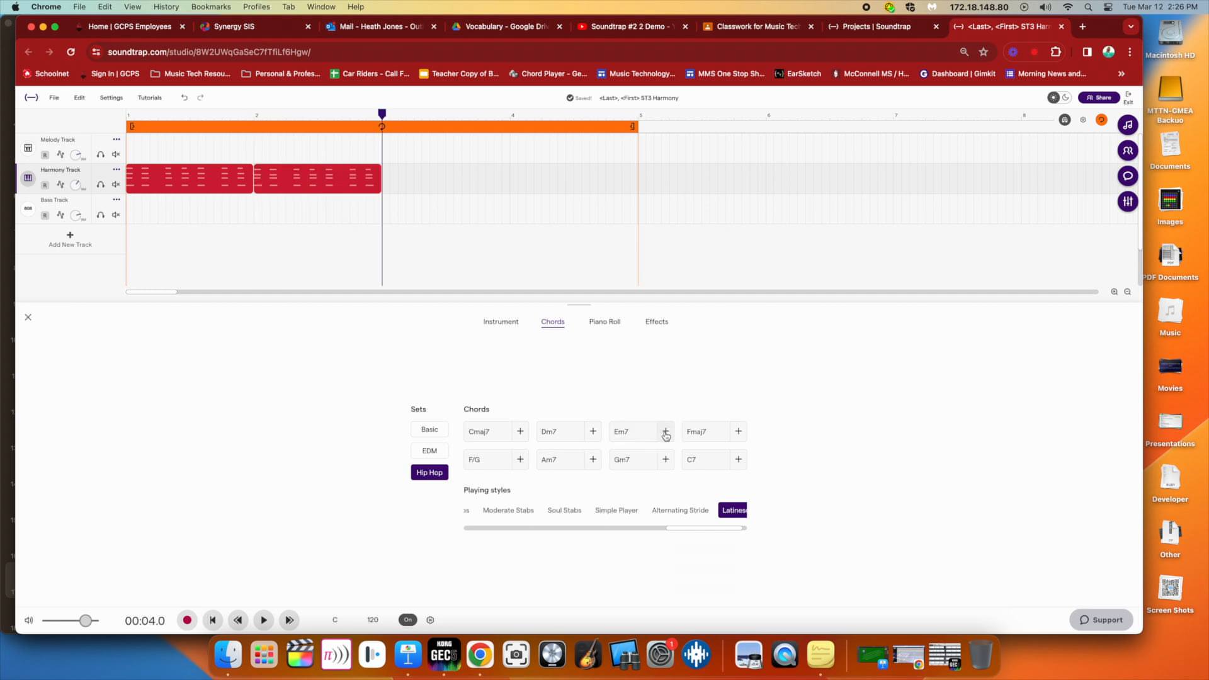
left_click(737, 431)
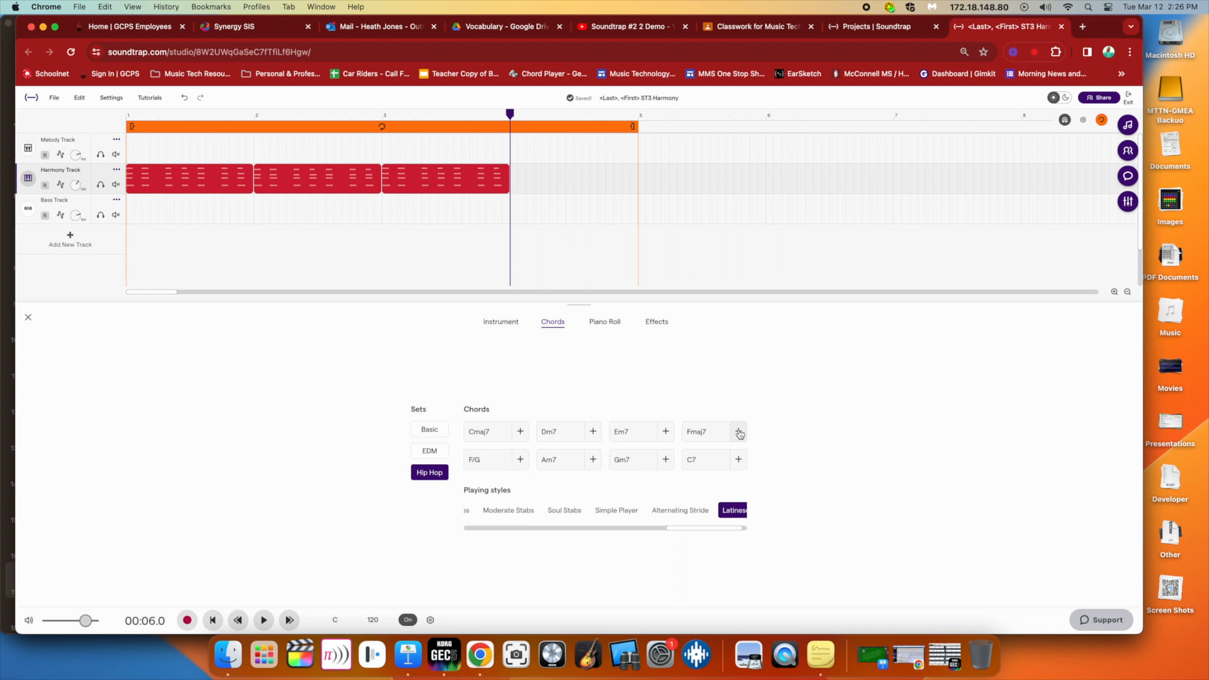
left_click(593, 460)
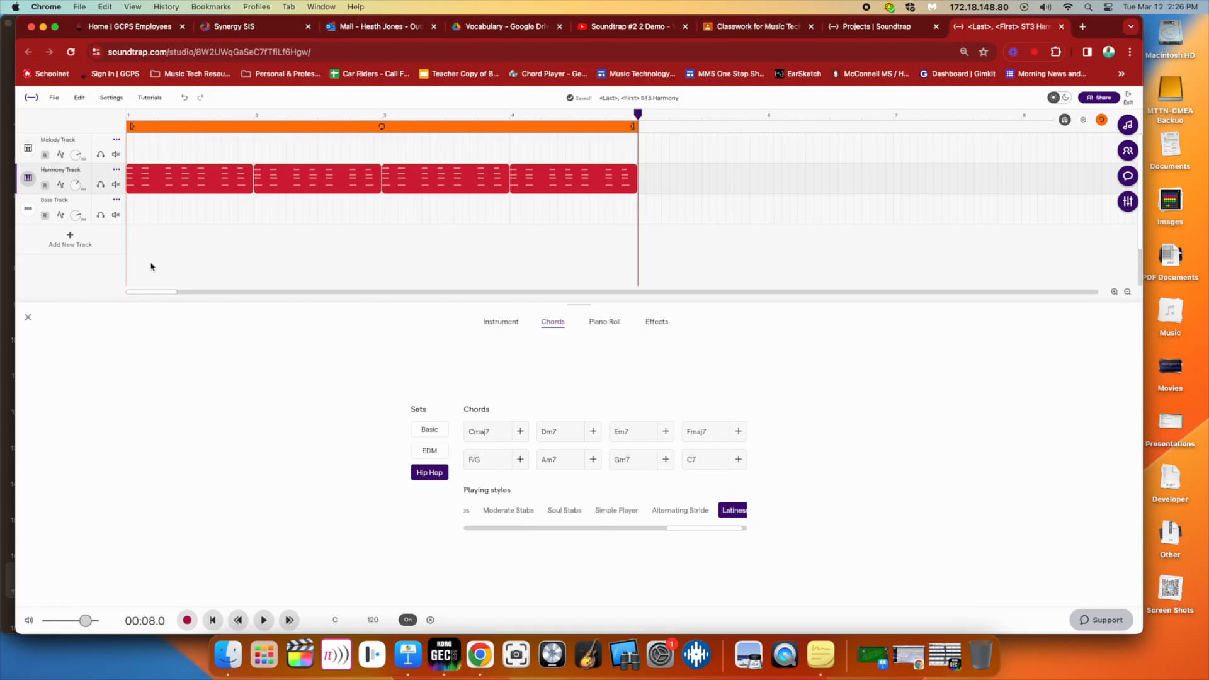
Merge the four chord regions of the Harmony Track into one and copy the merged region to the Bass Track
left_click_drag(149, 264, 689, 149)
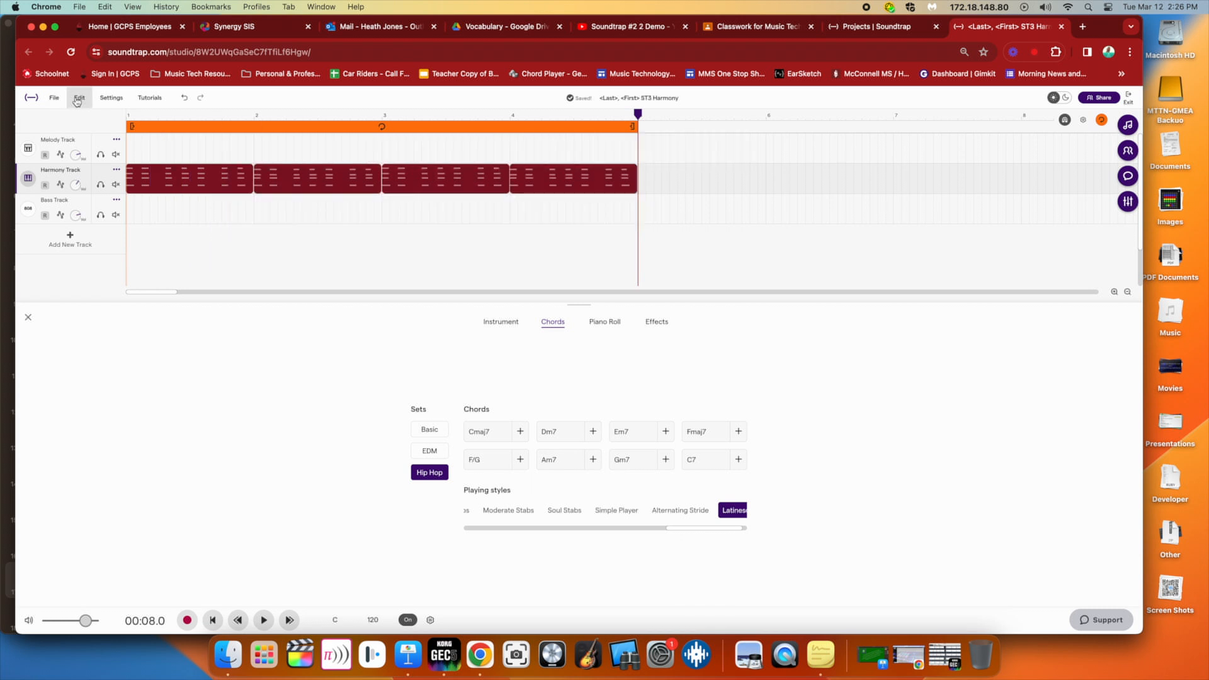
left_click(79, 100)
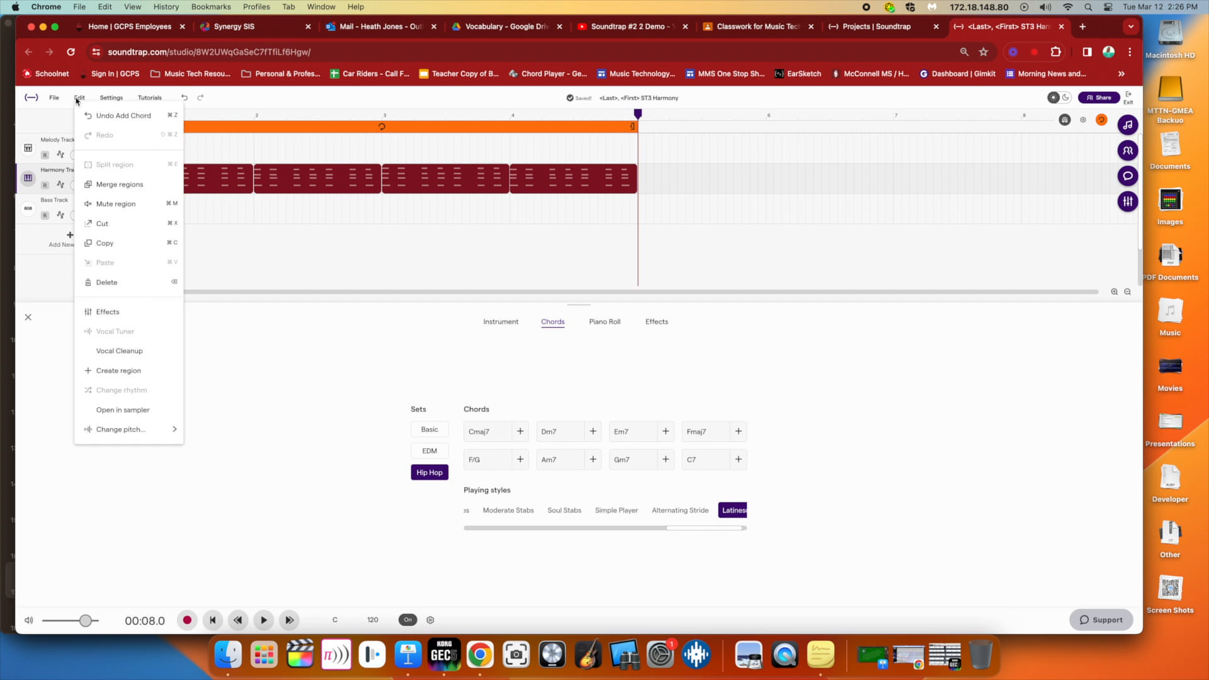
left_click(100, 185)
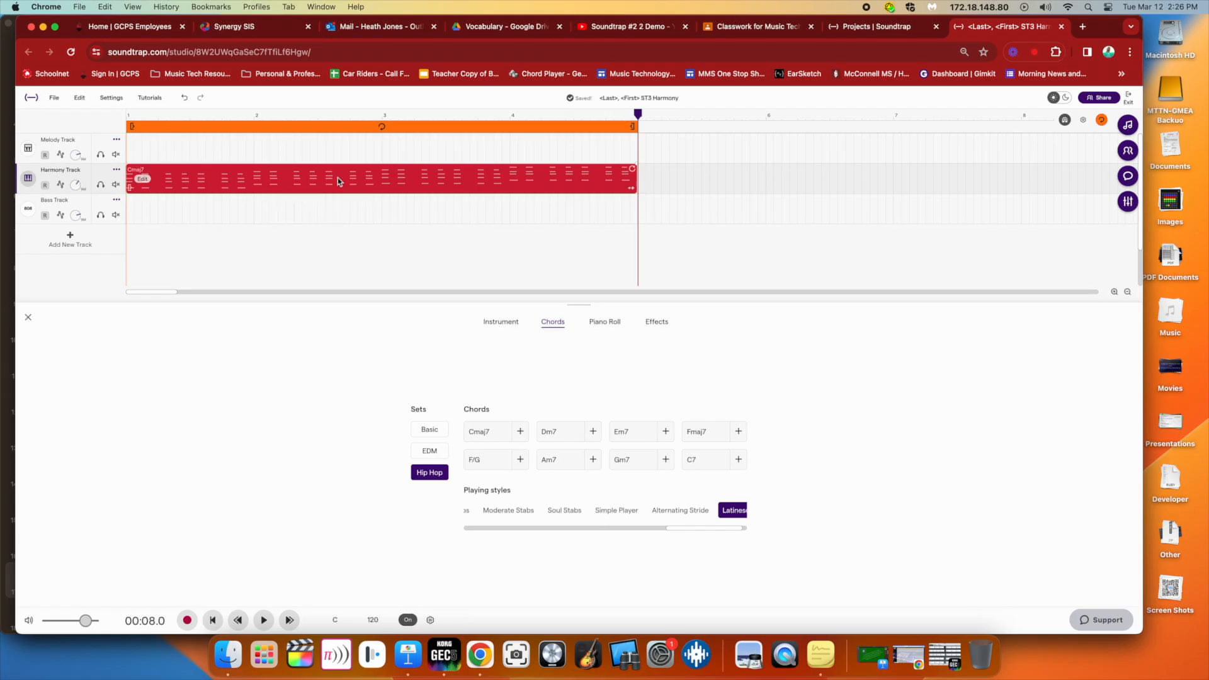
left_click_drag(338, 182, 337, 220)
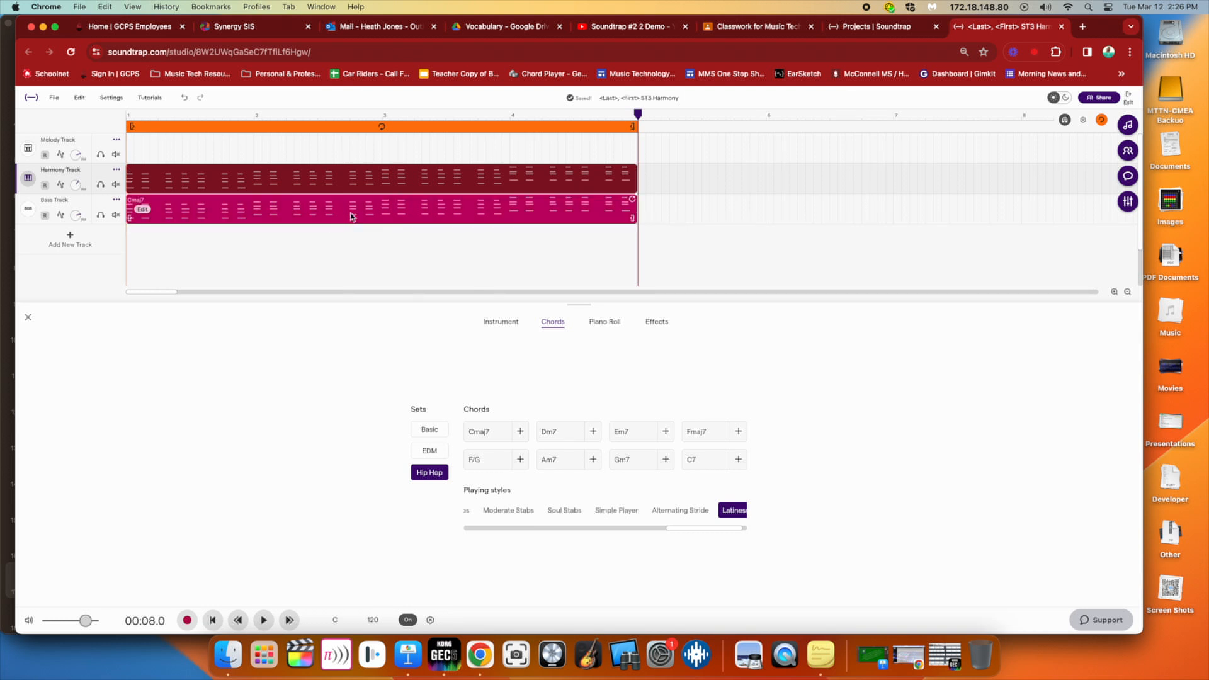
Delete the upper chord notes in the Bass Track region, keeping only the lowest note of each chord
left_click(351, 216)
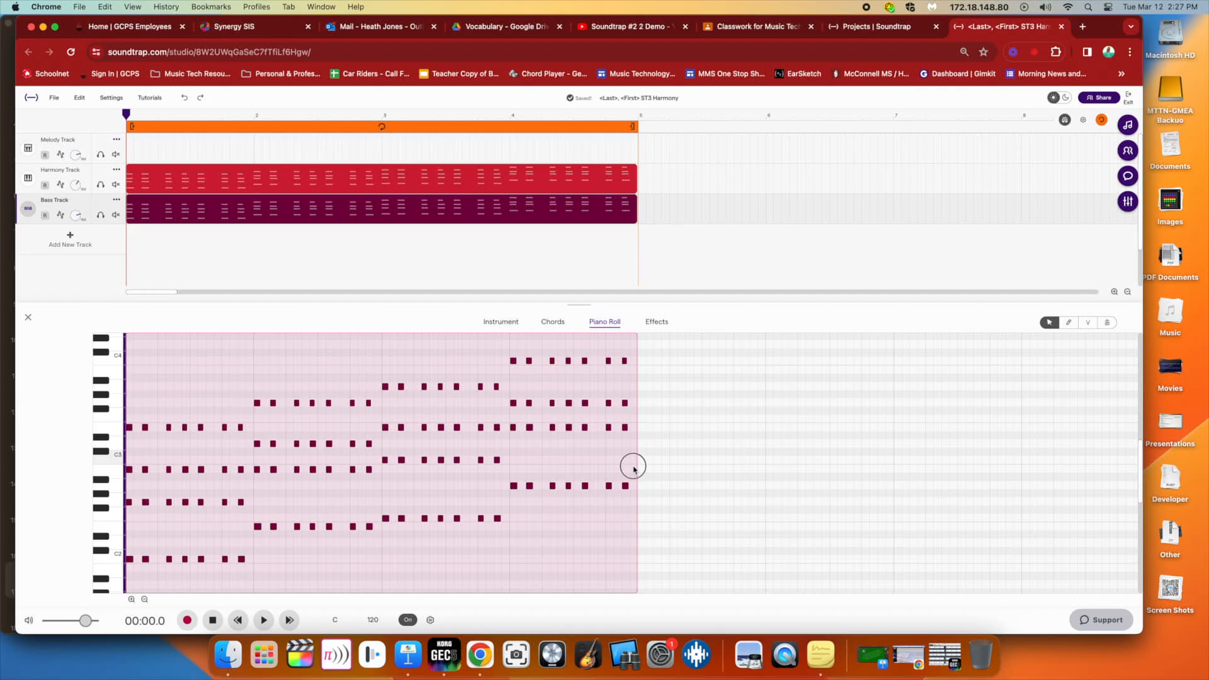
mouse_move(634, 466)
left_mouse_down()
mouse_move(396, 459)
mouse_move(240, 412)
mouse_move(124, 345)
mouse_move(119, 399)
left_mouse_up()
key("Delete")
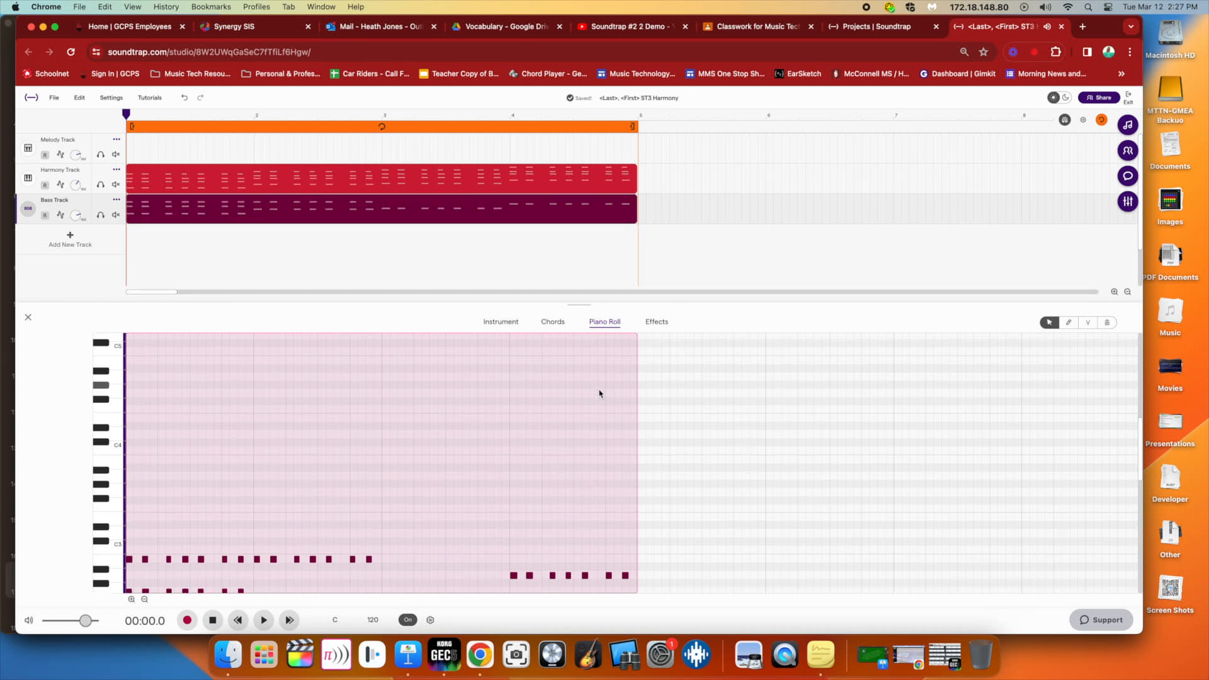
scroll(599, 393, "down", 3)
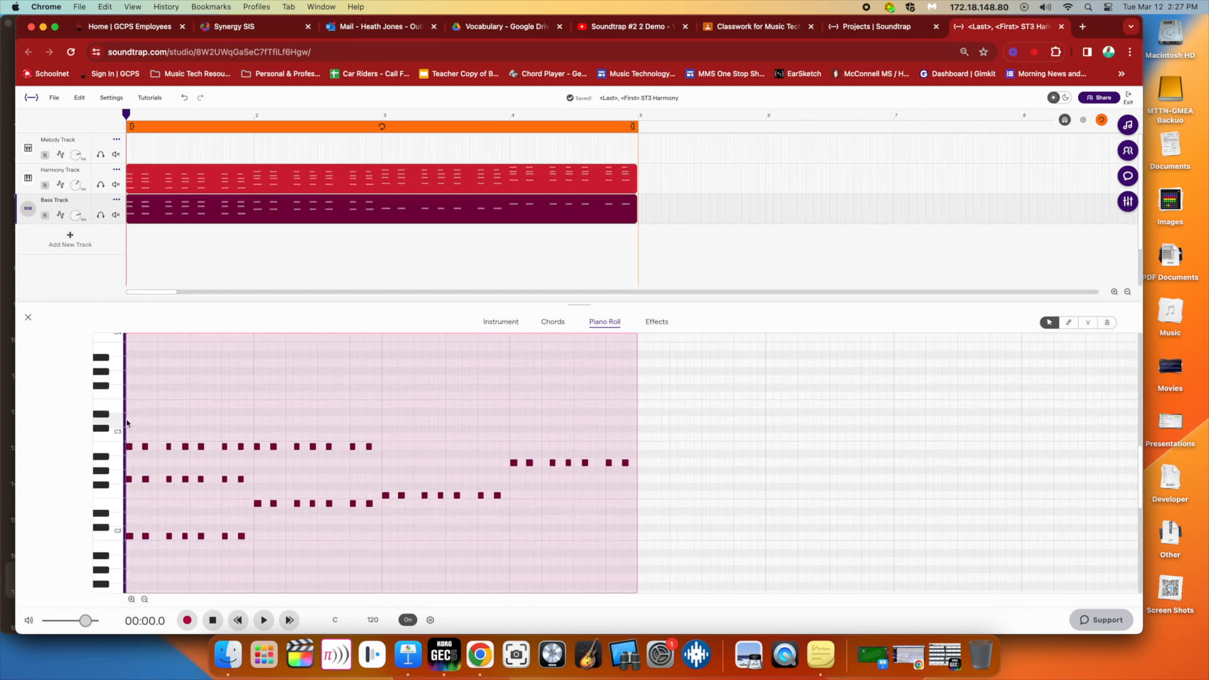
left_click_drag(127, 422, 379, 486)
key("Delete")
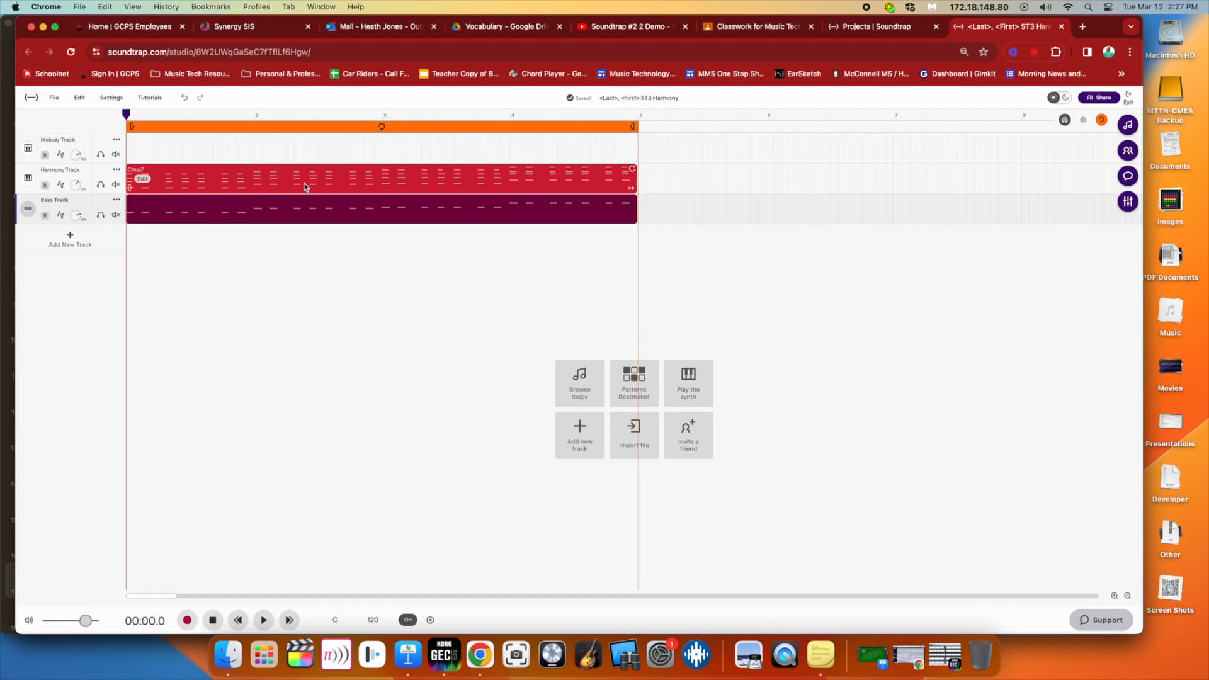
Copy the harmony region to the Melody Track and open the copy in the piano roll
left_click_drag(305, 187, 306, 159)
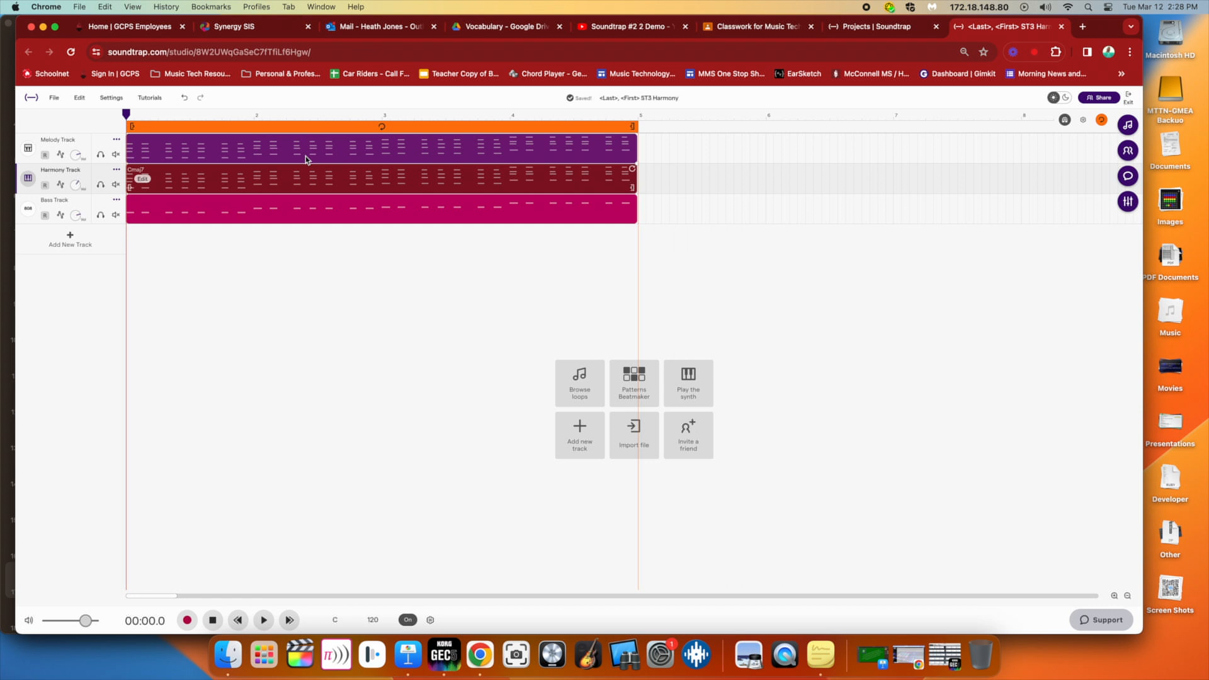
double_click(307, 158)
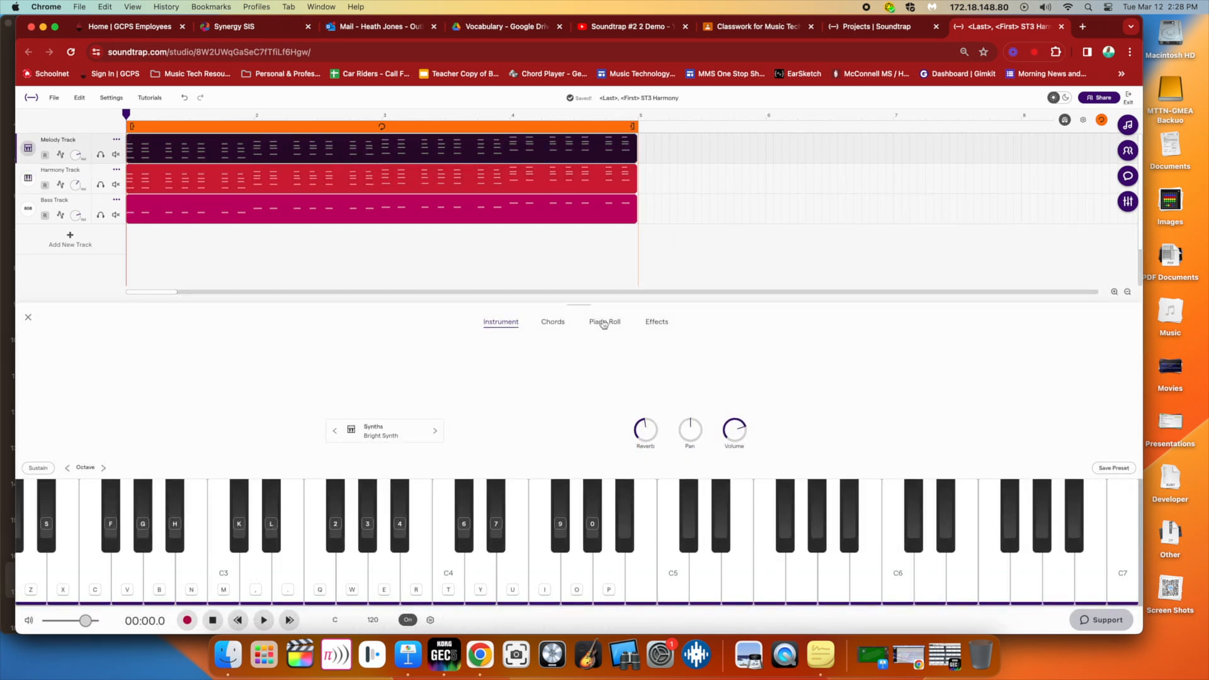
left_click(603, 325)
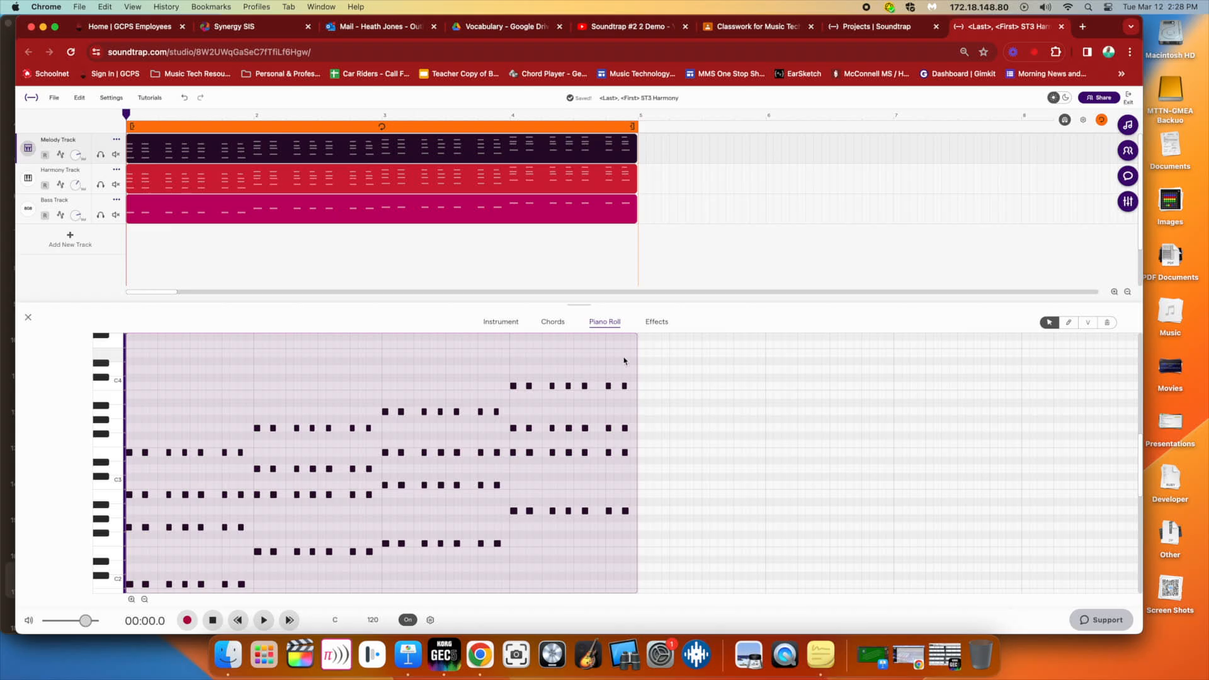
Delete the lowest note of every chord in the Melody Track region across all four measures
left_click_drag(478, 500, 635, 528)
key("Delete")
left_click(1107, 324)
left_click(386, 545)
left_click(401, 544)
left_click(425, 544)
left_click(440, 544)
left_click(456, 544)
left_click(481, 543)
left_click(497, 544)
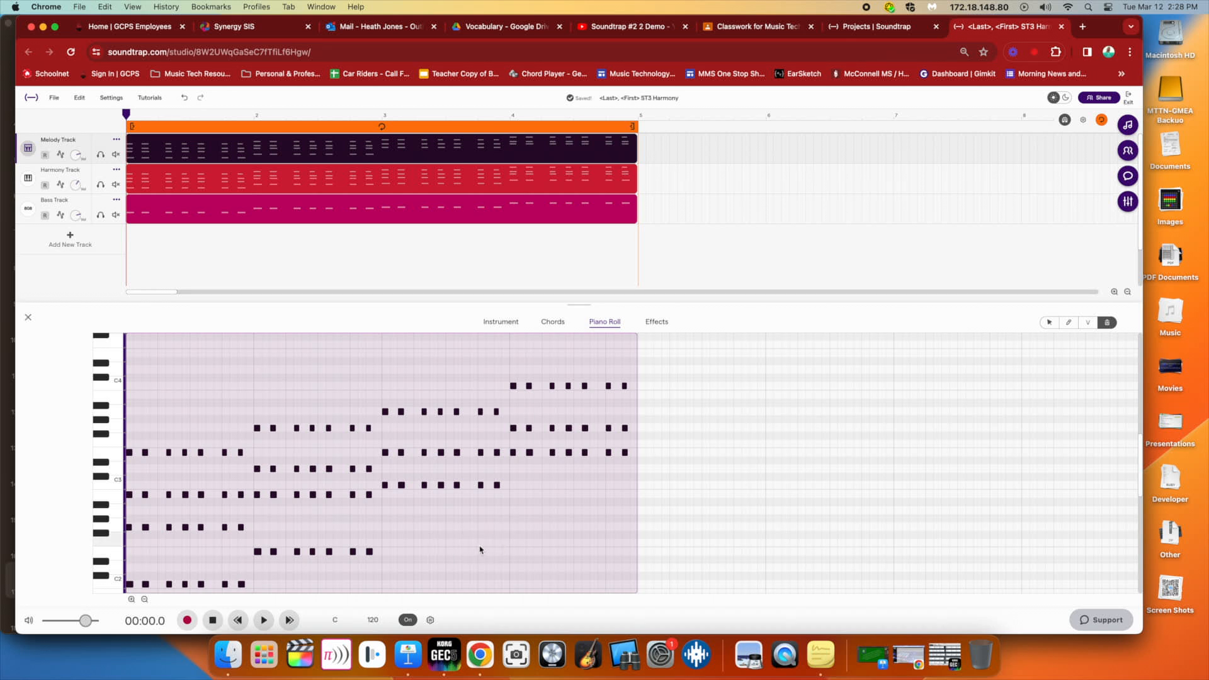
left_click_drag(456, 552, 129, 588)
key("BackSpace")
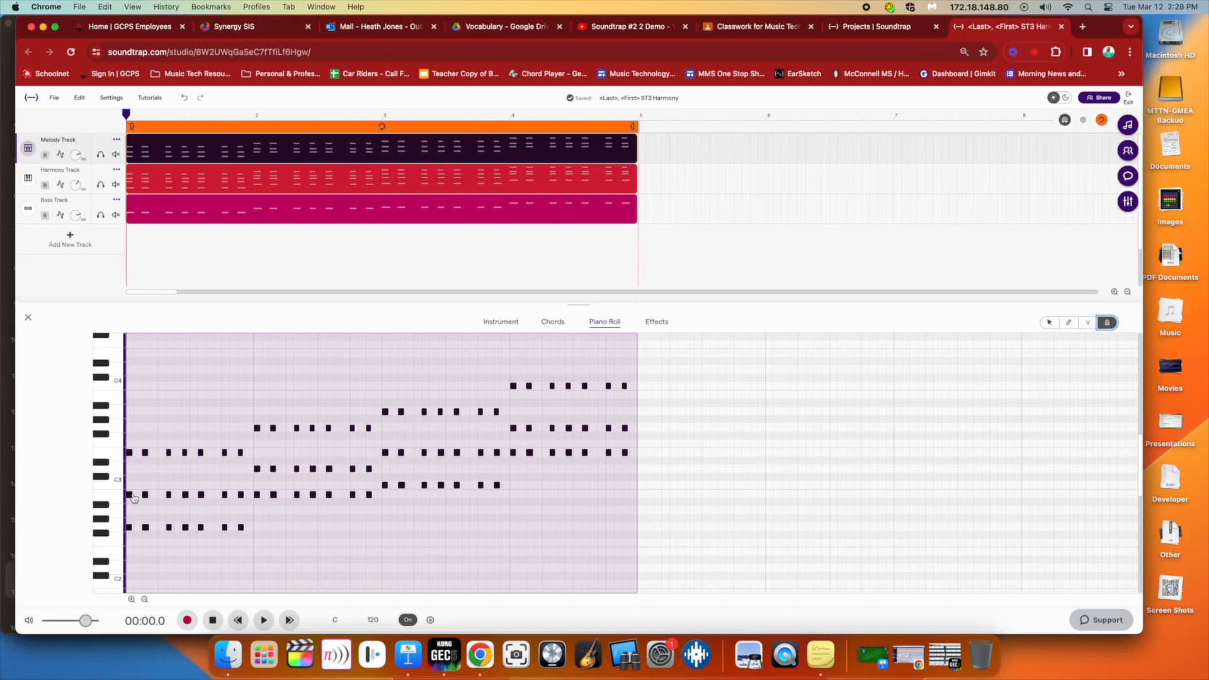
Erase chord notes in measure 1 of the melody, leaving single notes E3, B2, B2, G2, B2, E3 and nothing on the last hit
left_click(129, 494)
left_click(129, 527)
left_click(145, 527)
left_click(145, 452)
left_click(168, 452)
left_click(169, 527)
left_click(185, 494)
left_click(185, 452)
left_click(200, 452)
left_click(201, 527)
left_click(224, 494)
left_click(224, 527)
left_click(241, 527)
left_click(241, 494)
left_click(240, 452)
Thin measure 2 of the melody to the single notes G3, D3, B2, D3, G3, D3, G3
left_click(273, 428)
left_click(257, 468)
left_click(257, 494)
left_click(273, 494)
left_click(297, 469)
left_click(313, 494)
left_click(328, 494)
left_click(329, 468)
left_click(313, 428)
left_click(296, 428)
left_click(352, 494)
left_click(369, 494)
left_click(368, 469)
left_click(352, 429)
Thin measure 3 of the melody to the single notes A3, E3, E3, C3, E3, A3, with a gap before the last note
left_click(384, 452)
left_click(384, 485)
left_click(401, 484)
left_click(401, 412)
left_click(424, 485)
left_click(440, 452)
left_click(457, 485)
left_click(424, 412)
left_click(440, 412)
left_click(456, 412)
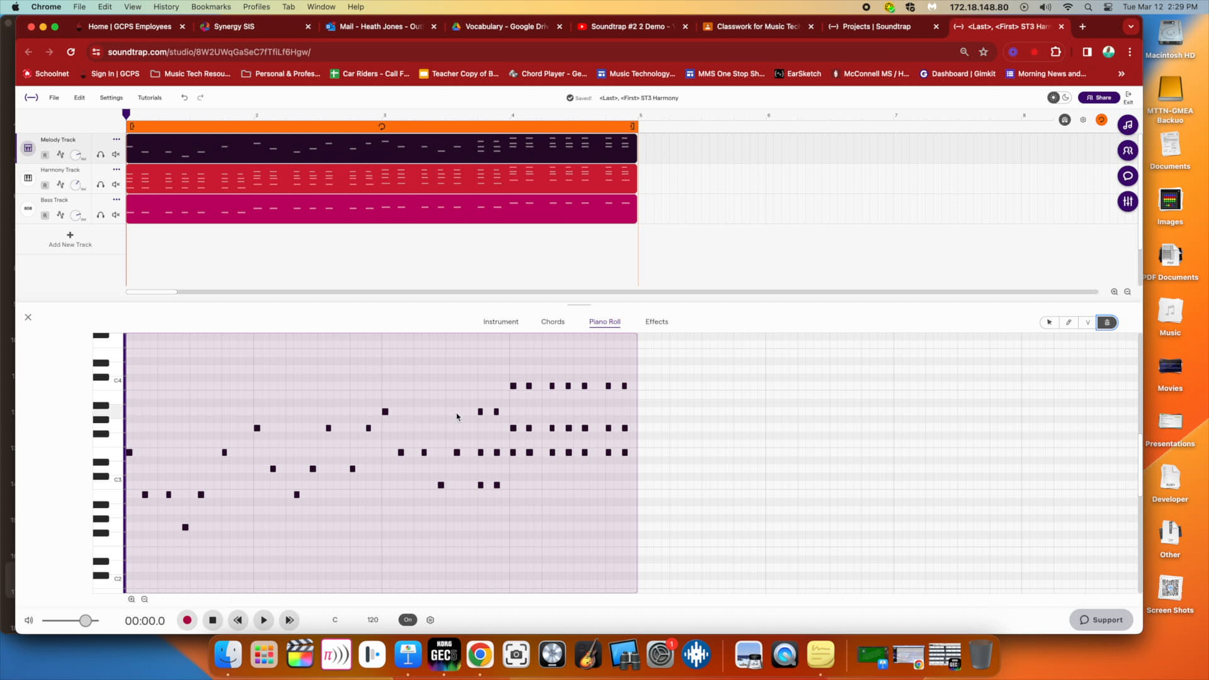
left_click(480, 411)
left_click(480, 452)
left_click(480, 485)
left_click(497, 485)
left_click(497, 452)
Thin measure 4 of the melody to the single notes C4, G3, E3, G3, C4, G3, C4
left_click(513, 428)
left_click(513, 452)
left_click(528, 452)
left_click(552, 428)
left_click(529, 386)
left_click(552, 386)
left_click(568, 452)
left_click(568, 386)
left_click(585, 428)
left_click(584, 452)
left_click(609, 386)
left_click(608, 452)
left_click(625, 428)
left_click(625, 452)
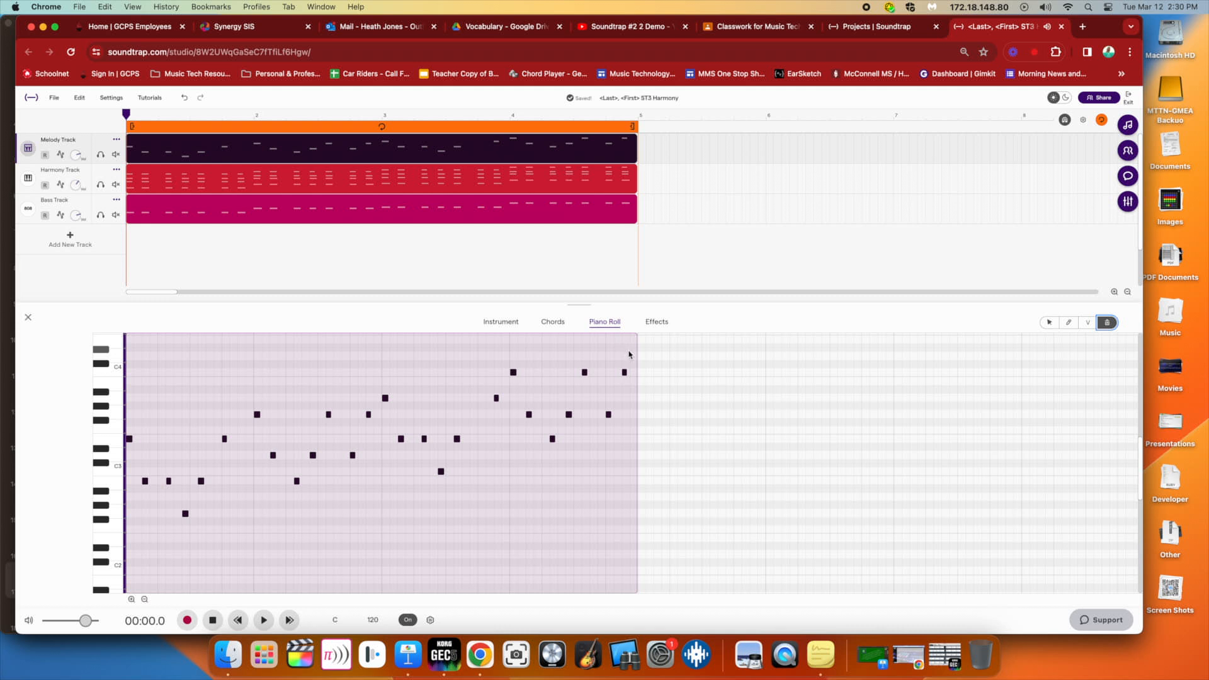
Select all notes of the melody region and raise them by one octave
left_click_drag(628, 355, 126, 591)
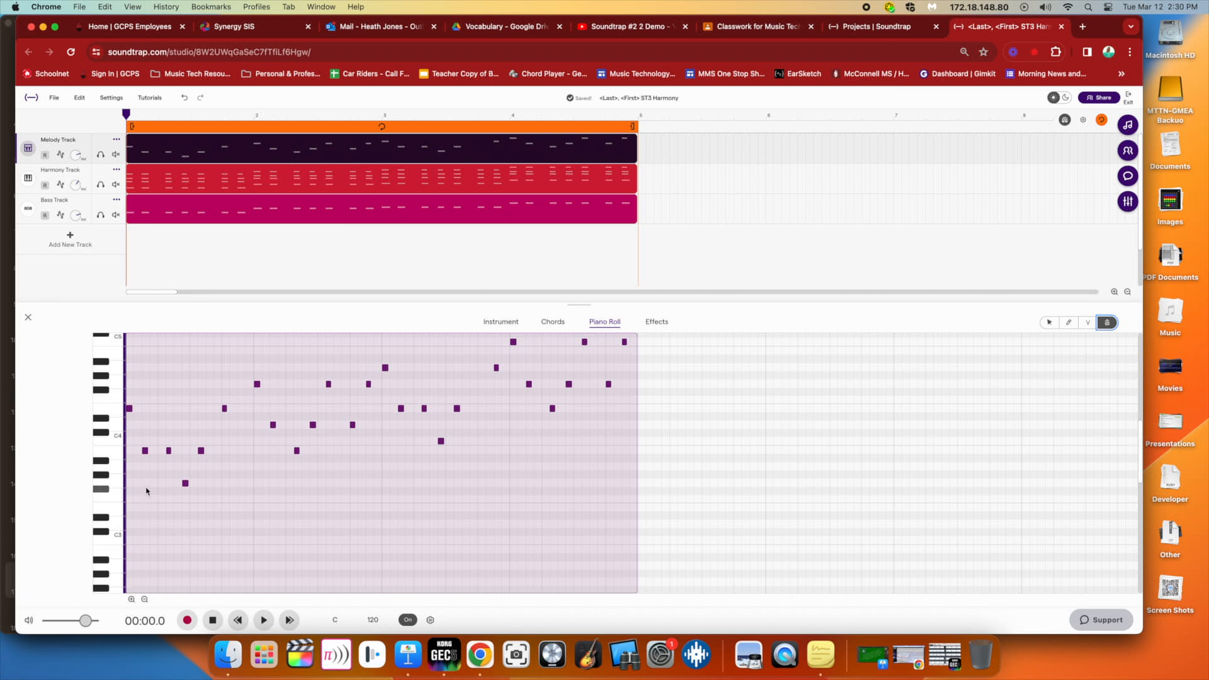
scroll(177, 483, "up", 2)
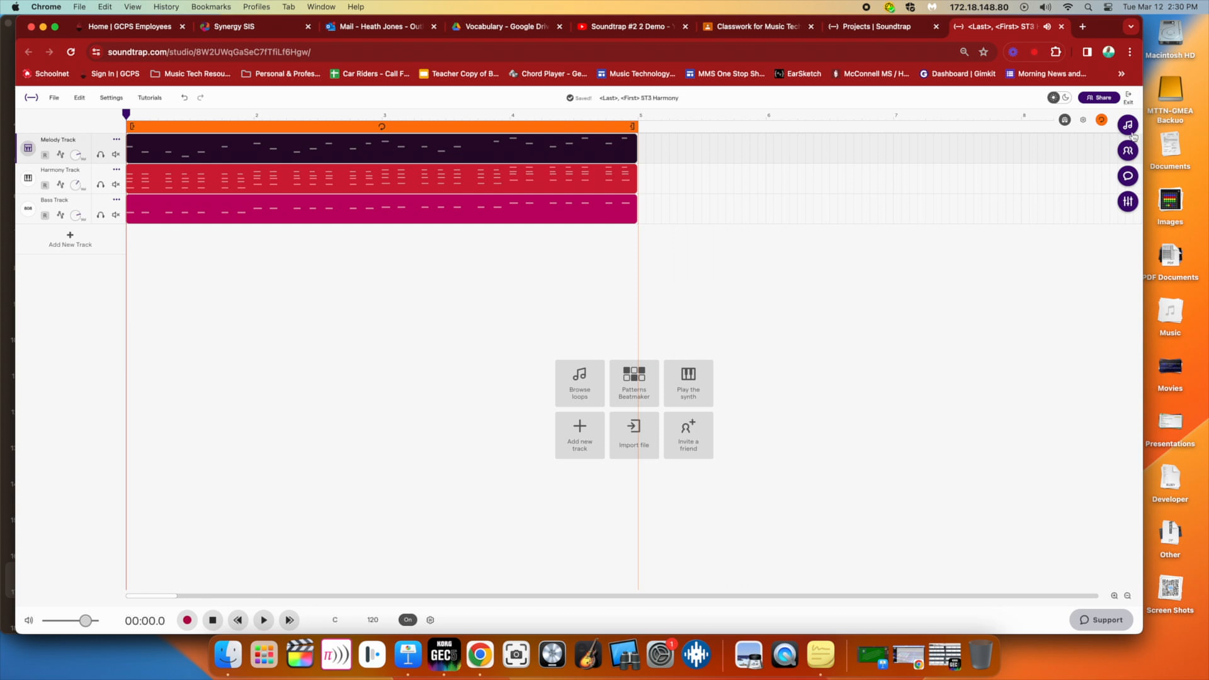
Filter the loop library to favorite Drums Beats and add the Vertigo - Luv (Full) 03 loop as a drum track
left_click(1127, 126)
left_click(1027, 170)
left_click(1025, 170)
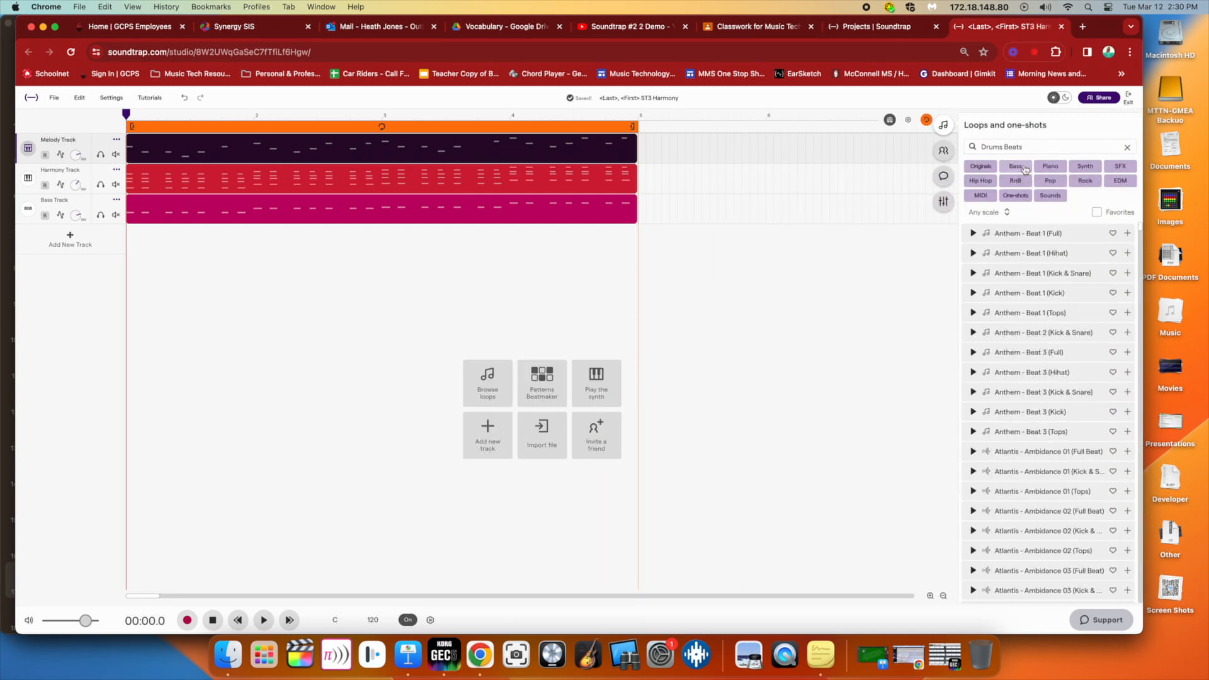
left_click(1096, 213)
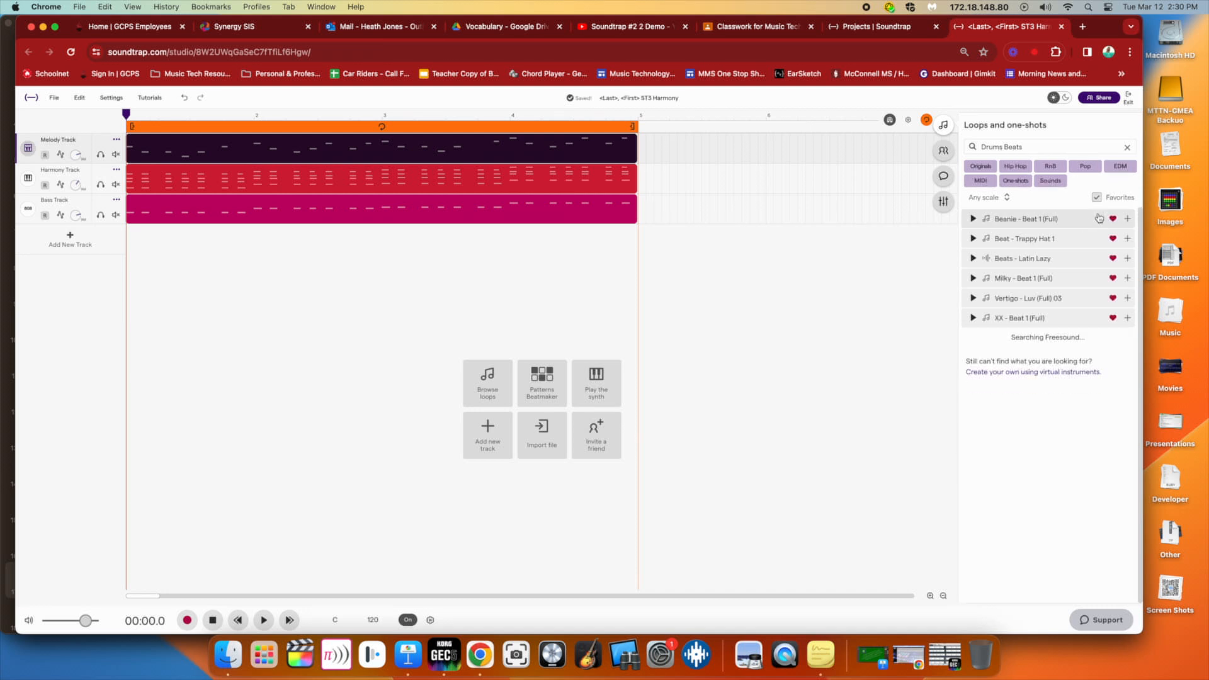
double_click(1015, 301)
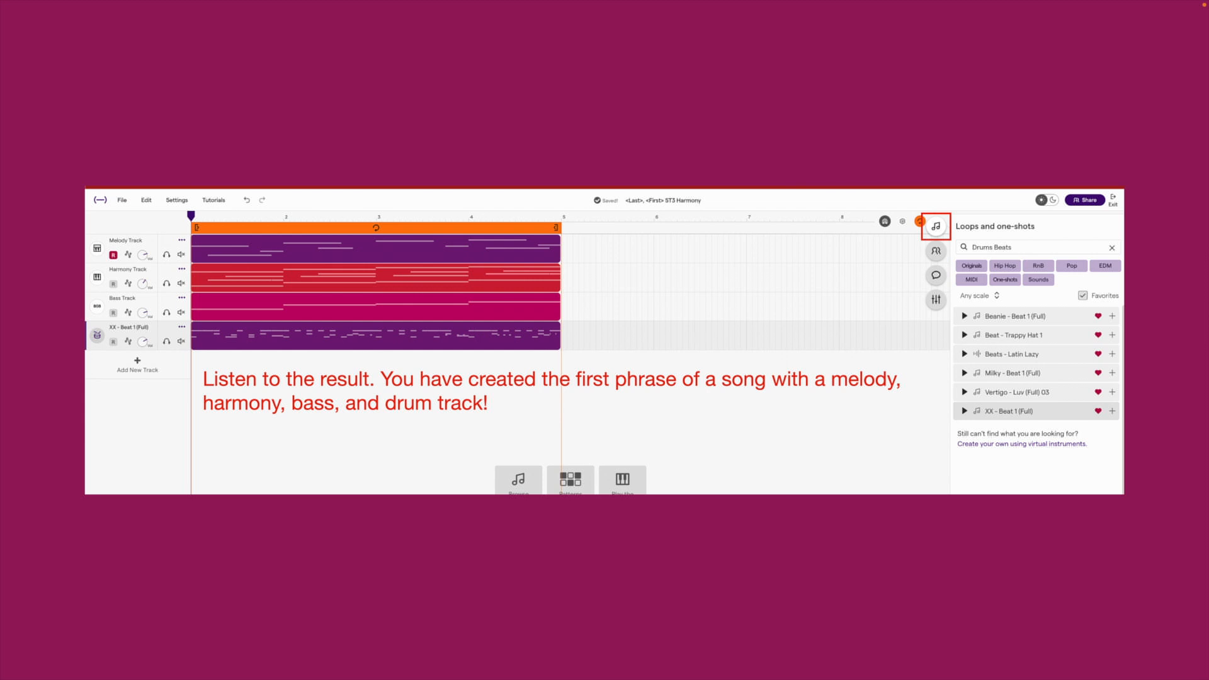
Exit the full-screen Keynote slideshow
key("Escape")
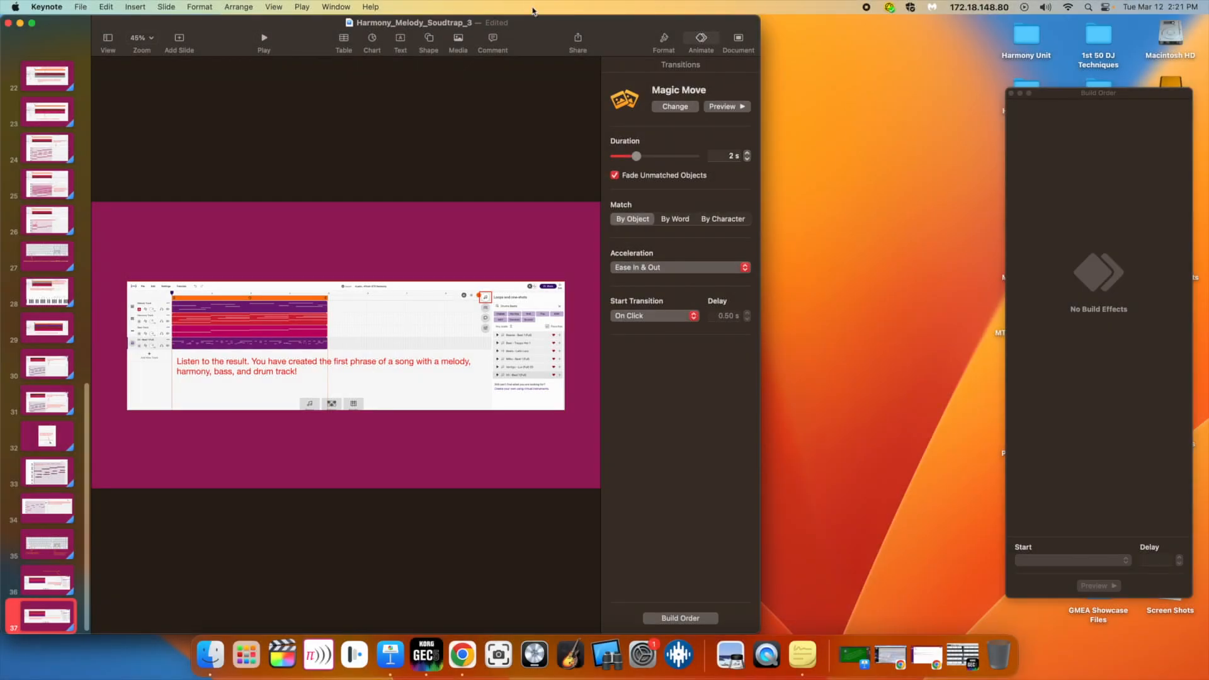